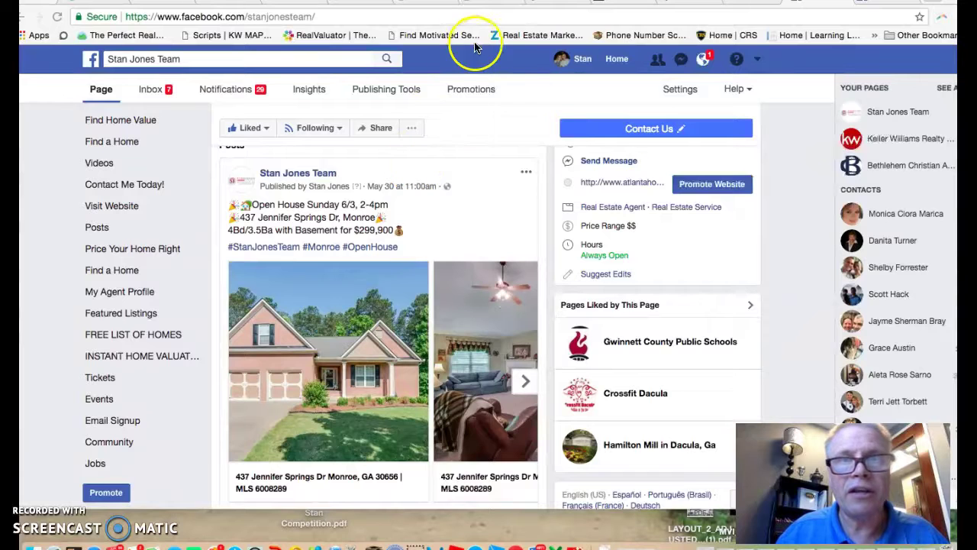
Step: Look over the Sierra Interactive dashboard, then bring up the 4801 Estuary Ln listing page
left_click(481, 8)
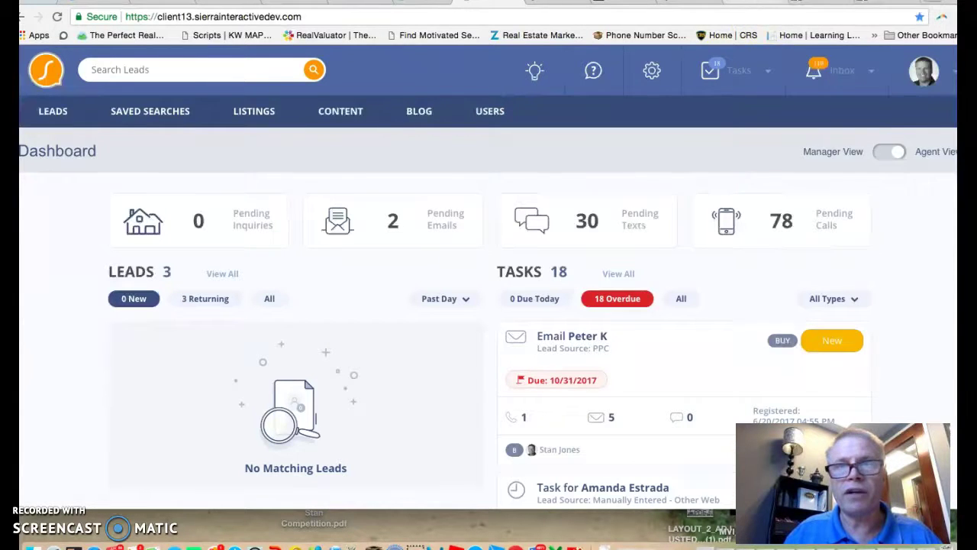
left_click(763, 4)
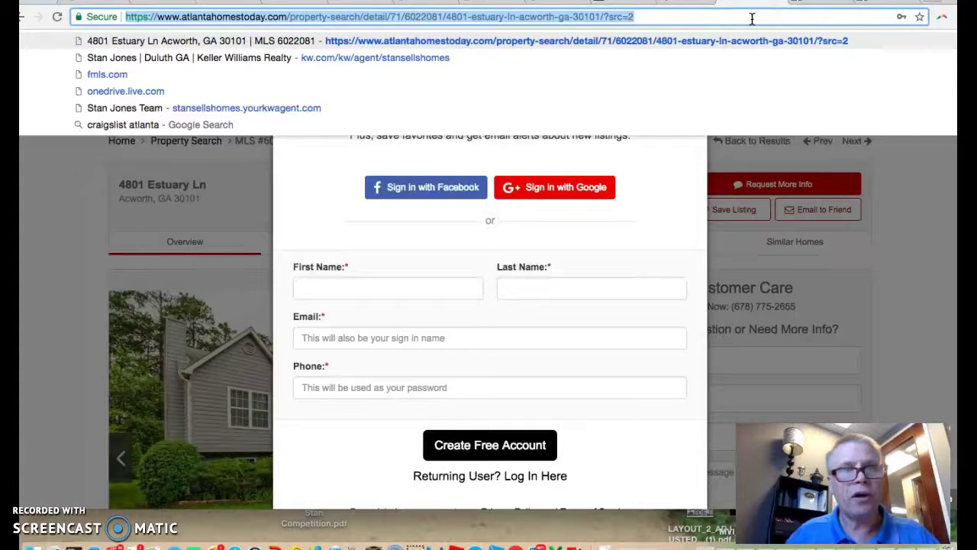
left_click(23, 21)
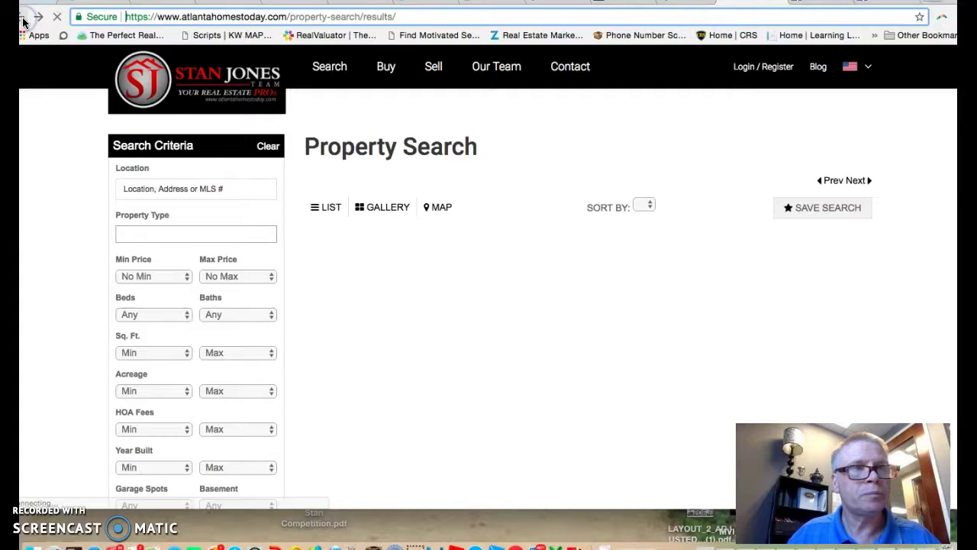
left_click(23, 20)
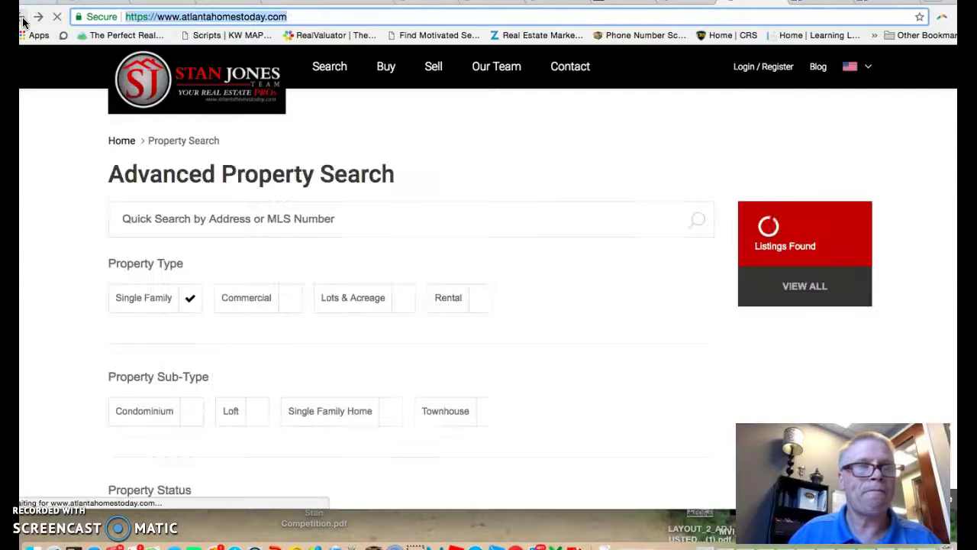
left_click(23, 21)
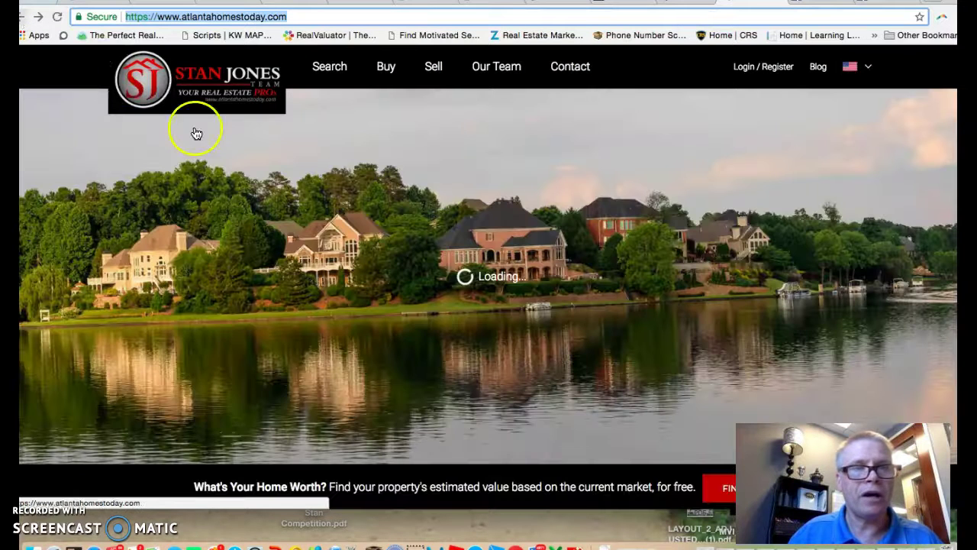
mouse_move(329, 66)
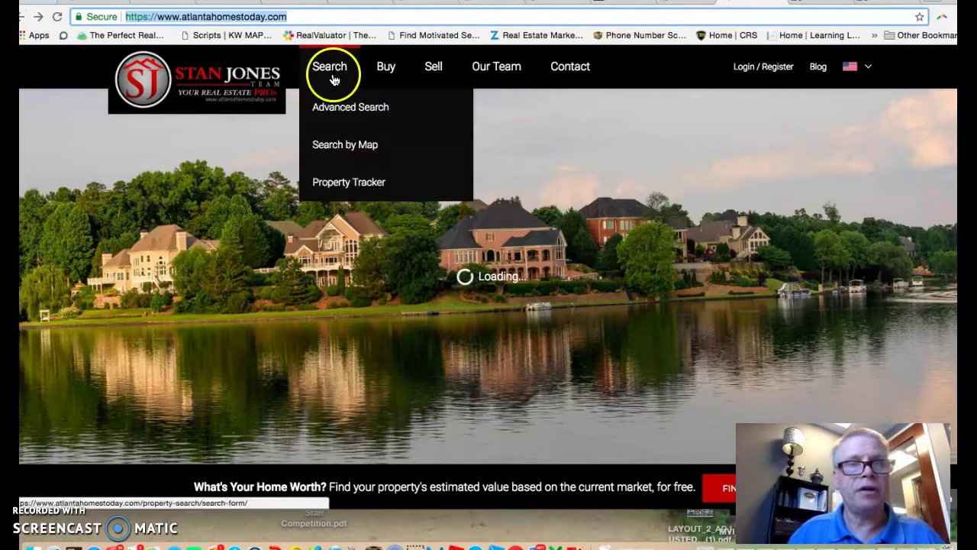
left_click(336, 112)
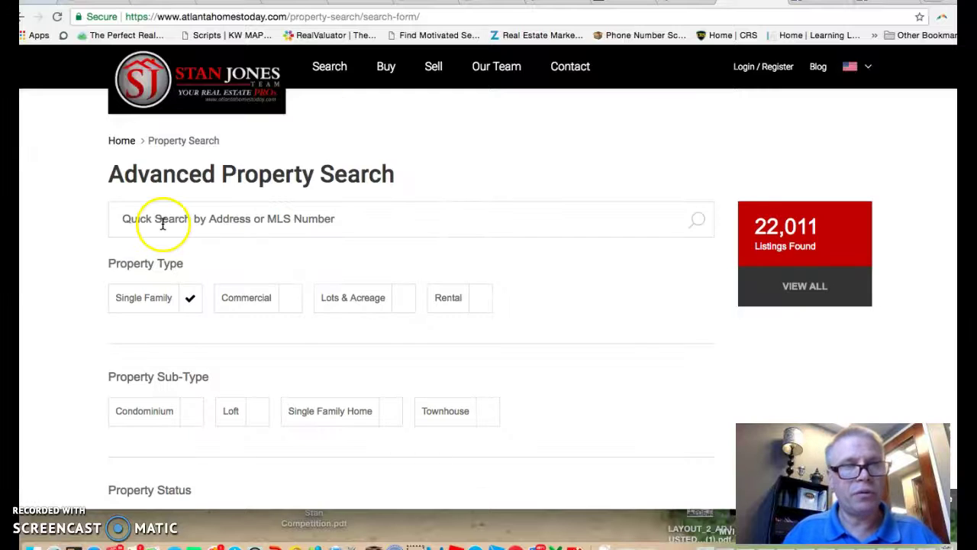
left_click(161, 222)
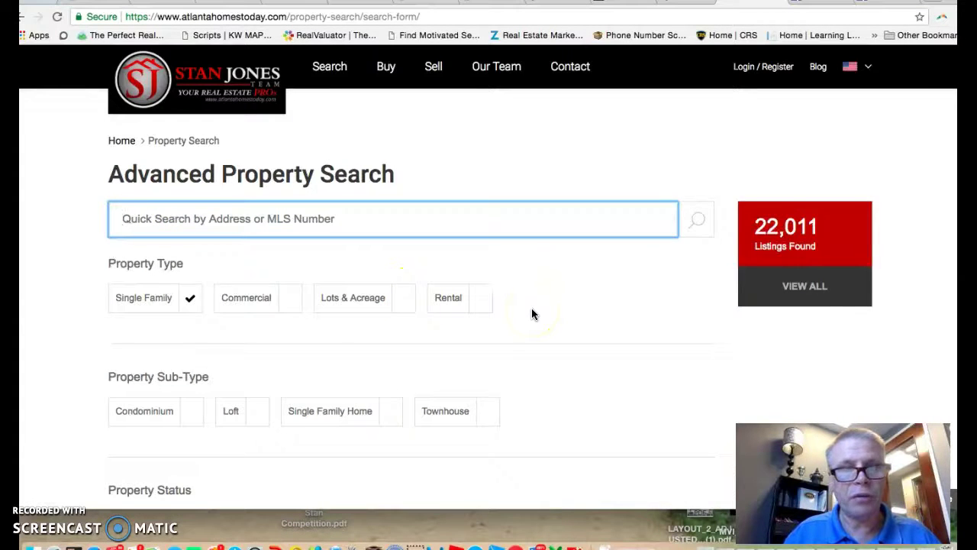
left_click(803, 287)
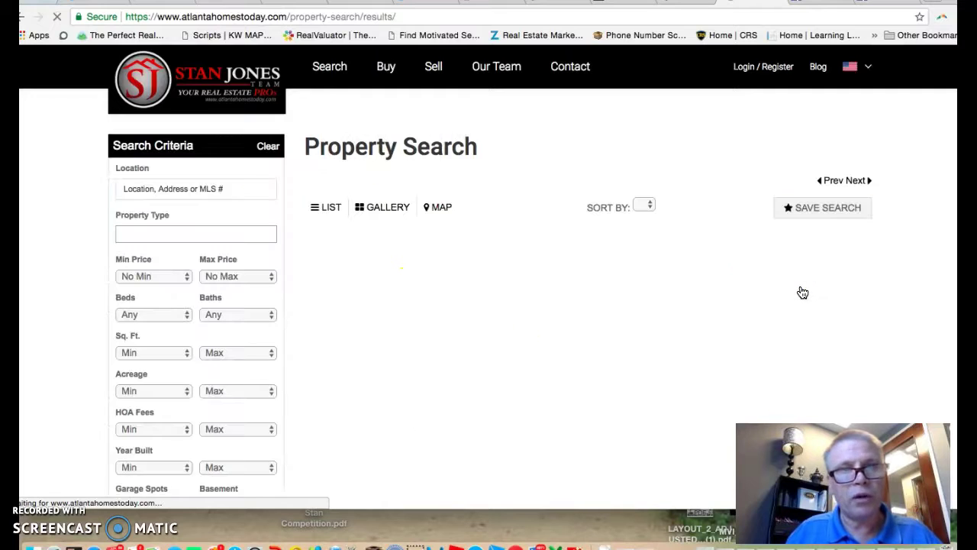
left_click(562, 273)
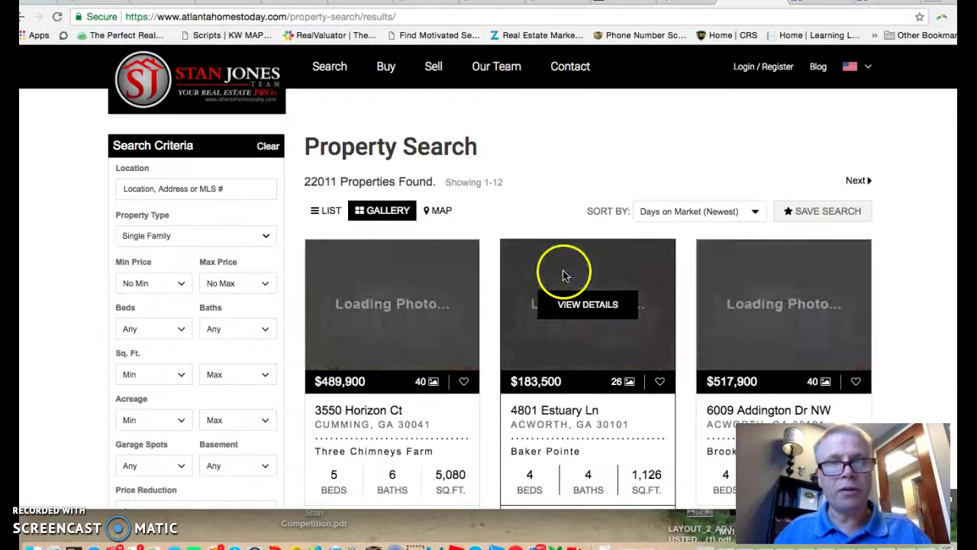
left_click(593, 304)
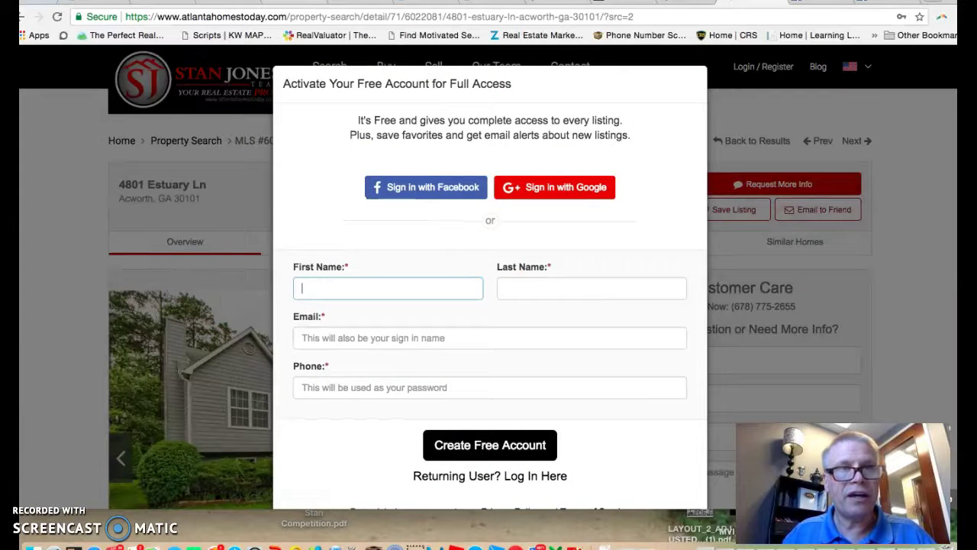
left_click(293, 17)
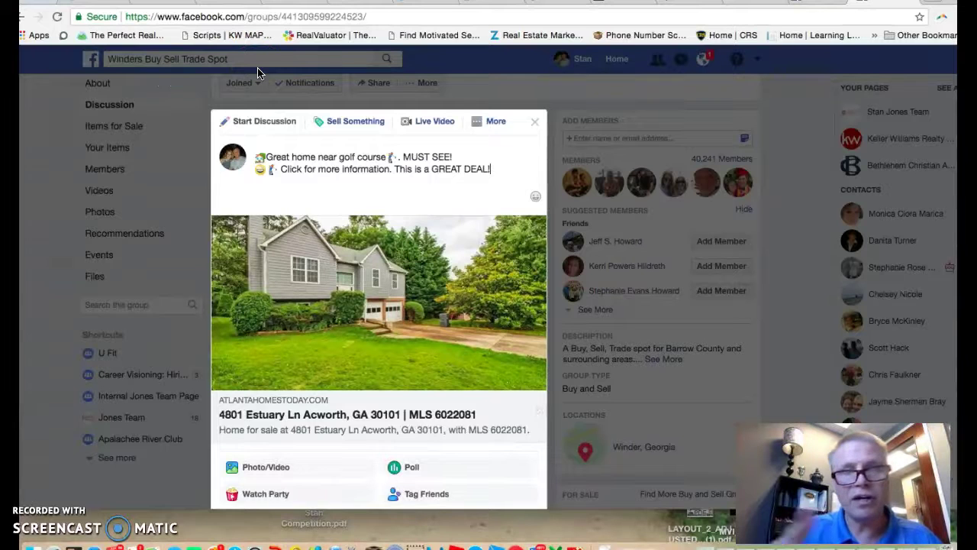
mouse_move(348, 413)
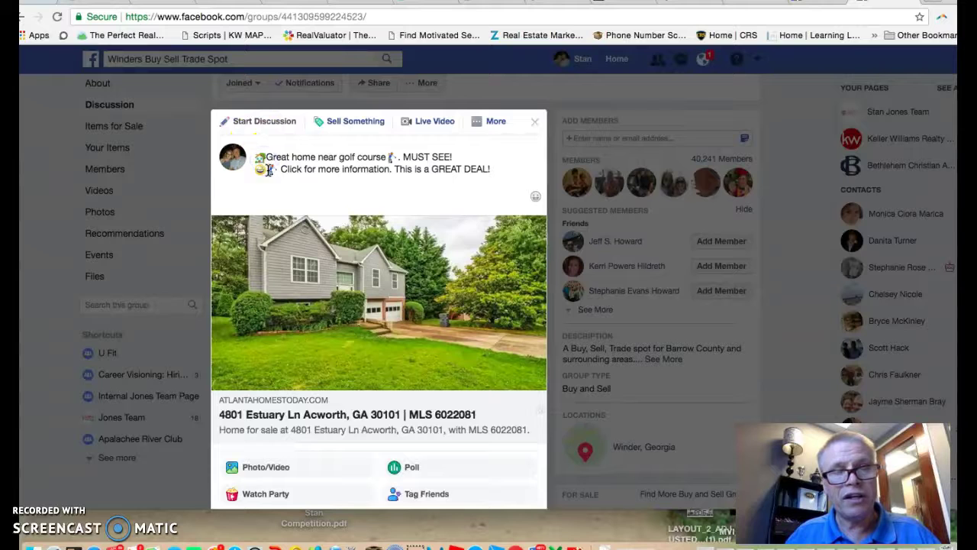
Step: Place the cursor at the start of the group post's text
left_click(264, 152)
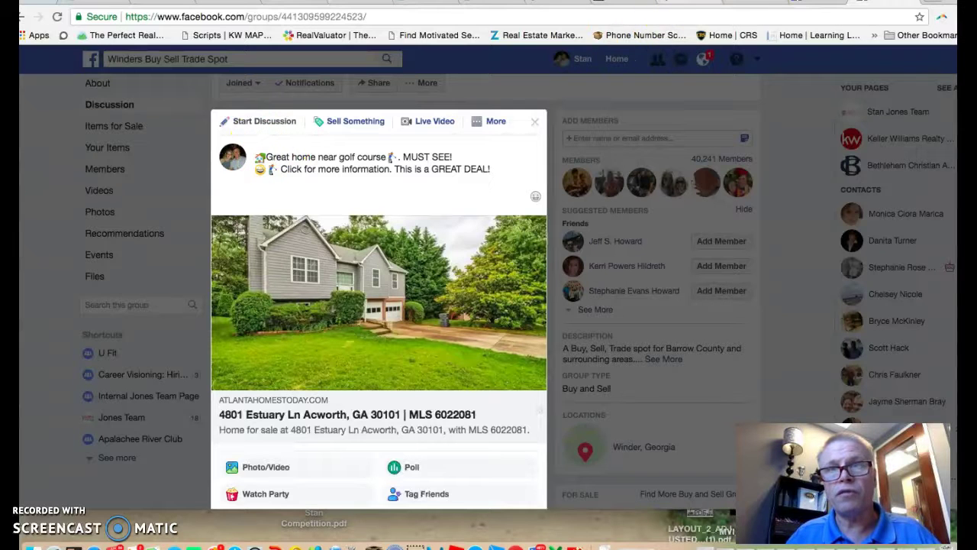
Step: Search Emojipedia for 'house' and copy the House With Garden emoji
key("ctrl+Tab")
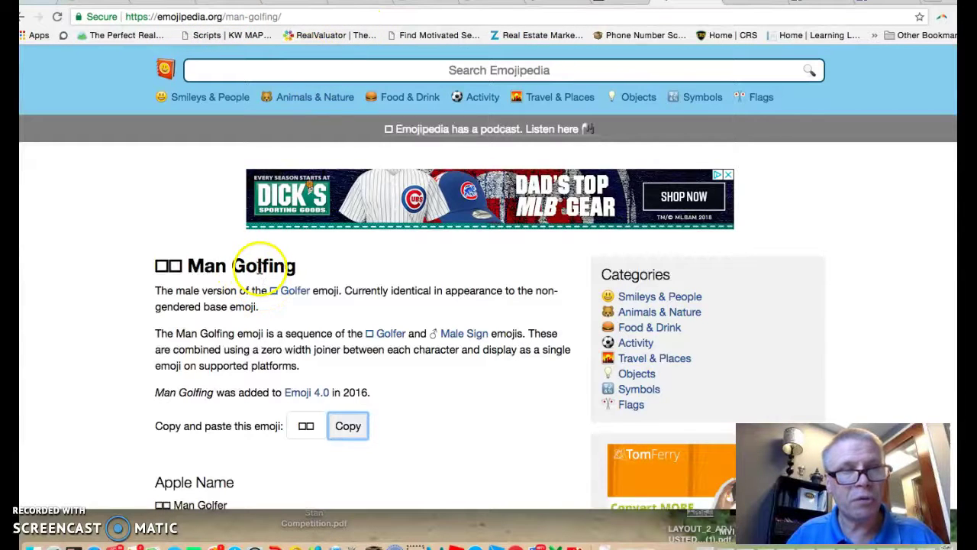
left_click(450, 71)
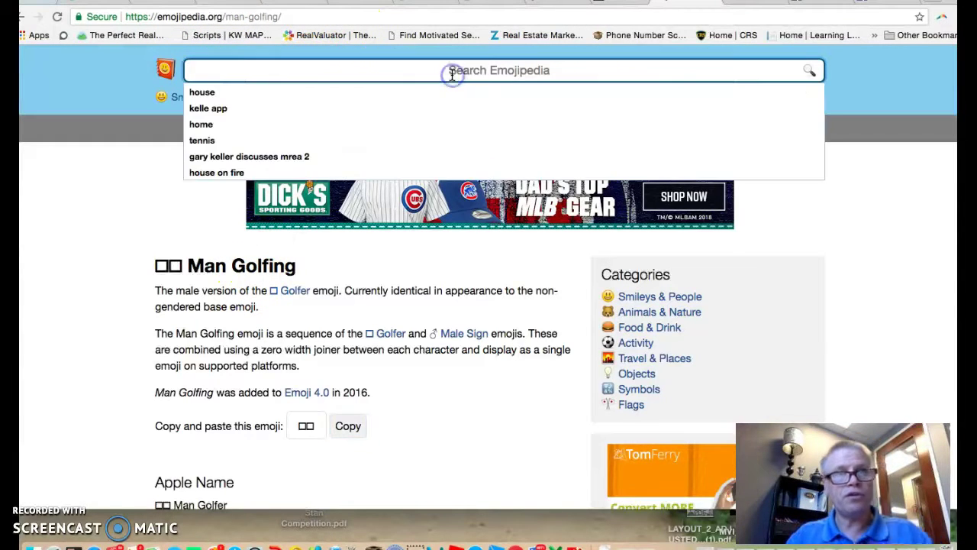
left_click(202, 92)
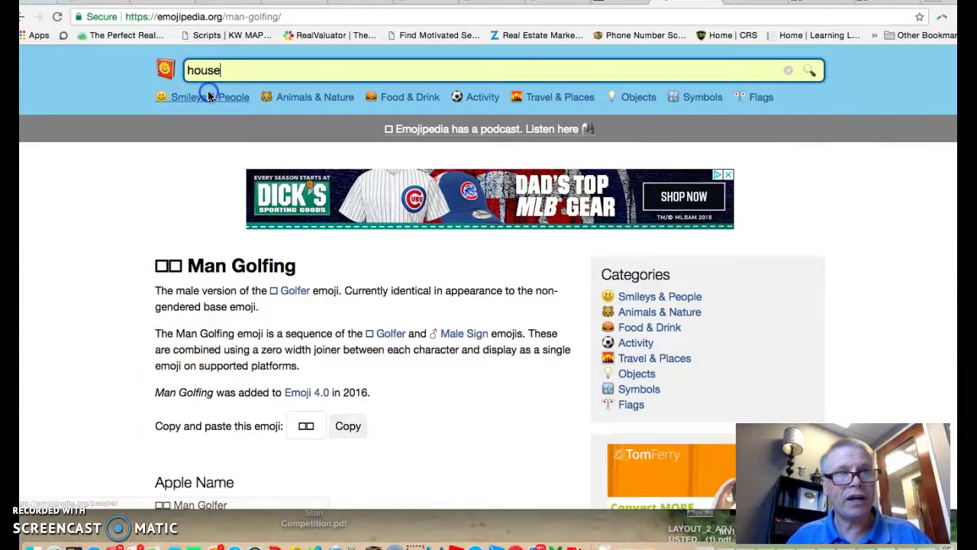
left_click(809, 70)
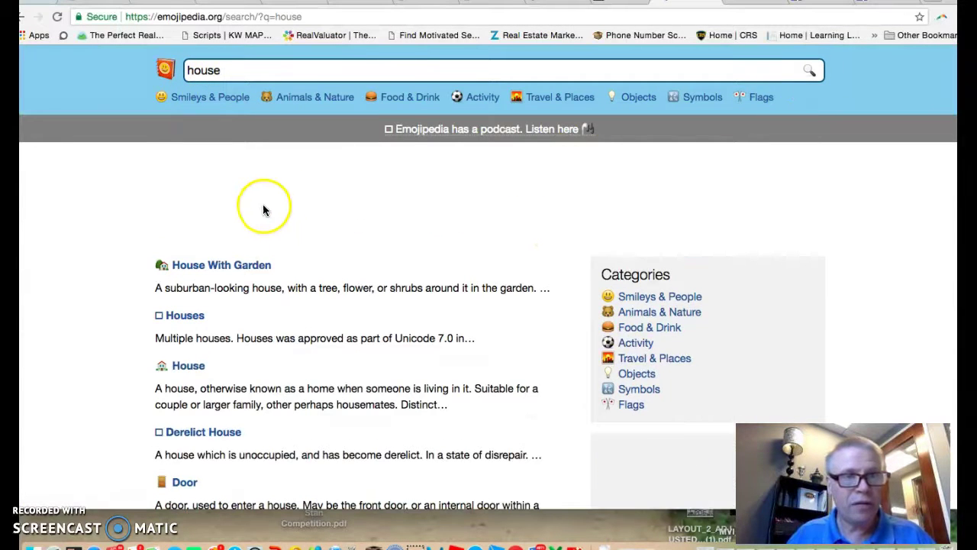
left_click(164, 267)
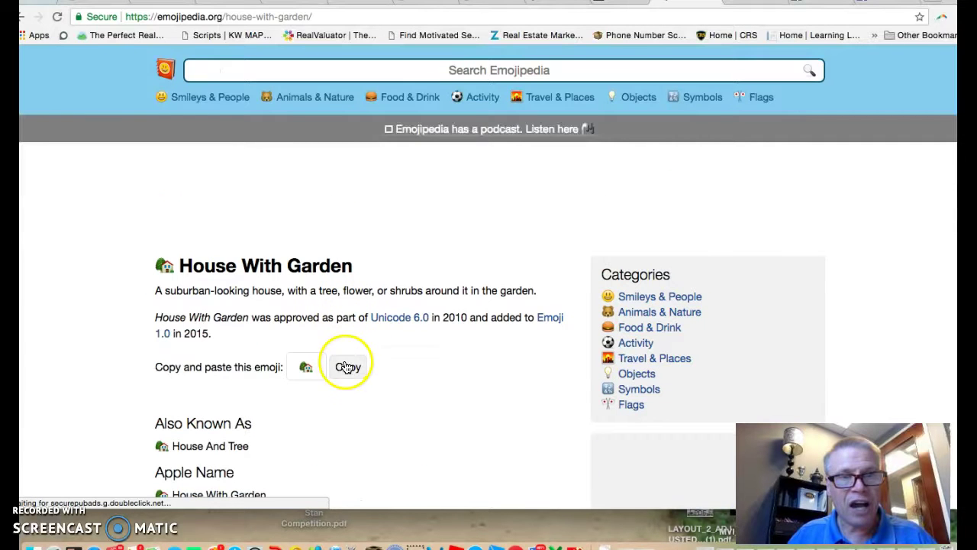
left_click(347, 368)
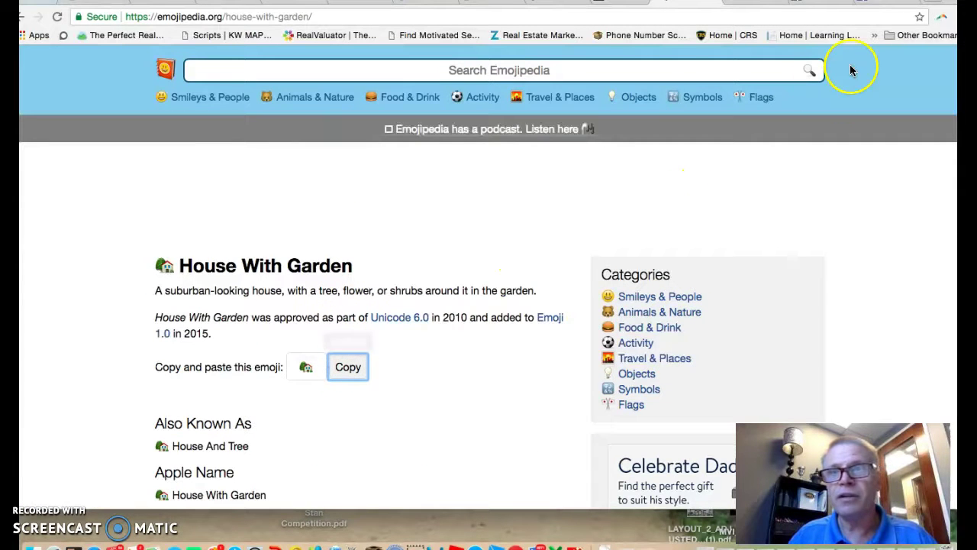
Step: Below 'GREAT DEAL!', add a line with the house emoji and the four team hashtags
key("ctrl+Tab")
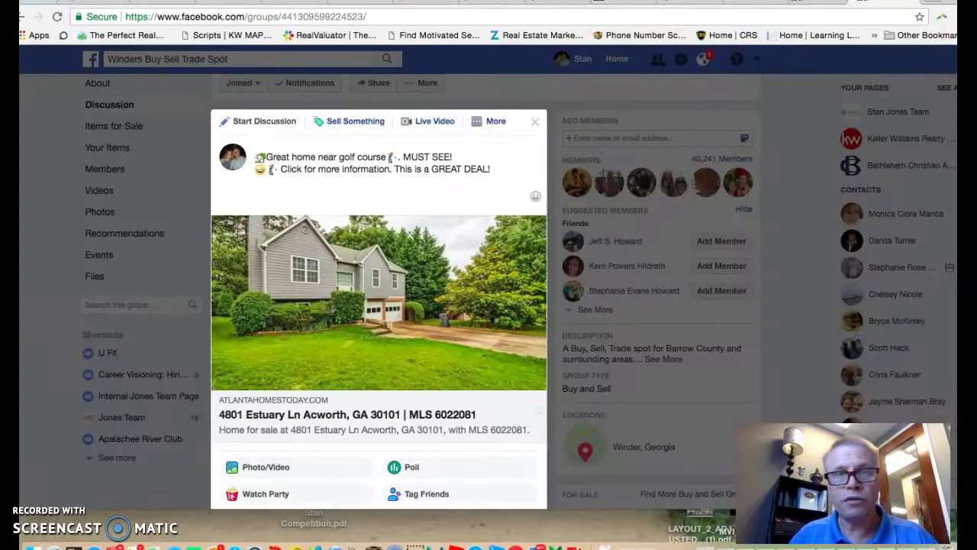
left_click(496, 170)
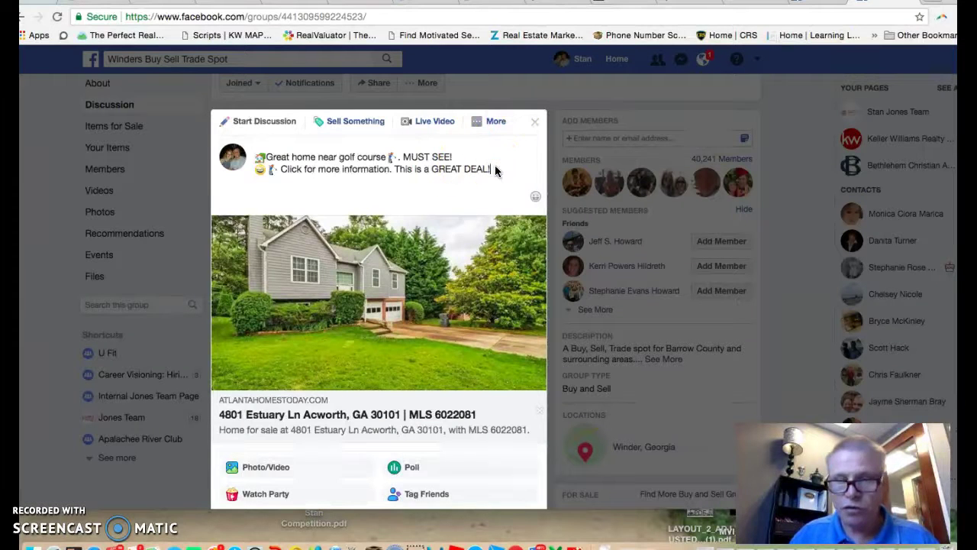
left_click(494, 169)
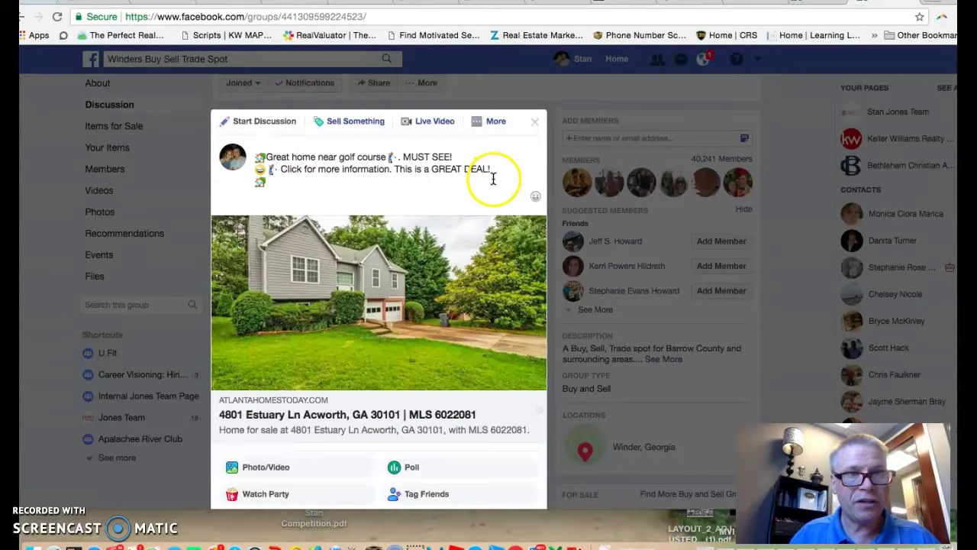
left_click(267, 183)
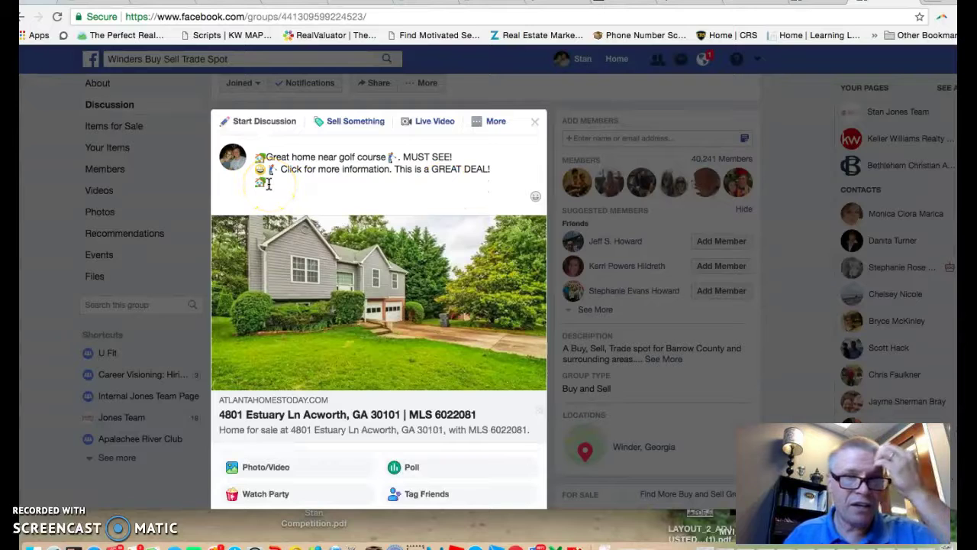
left_click(262, 179)
left_click(274, 185)
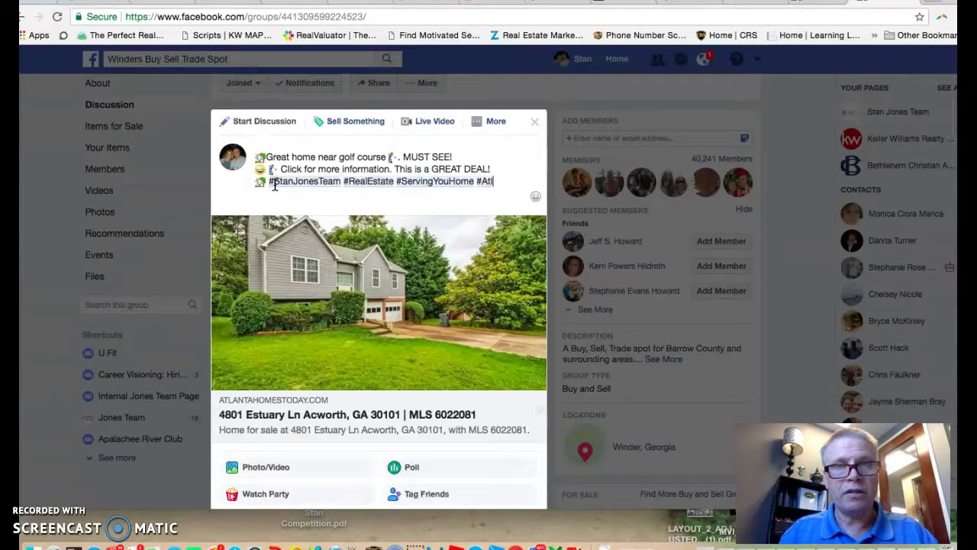
type("antaHomesToday")
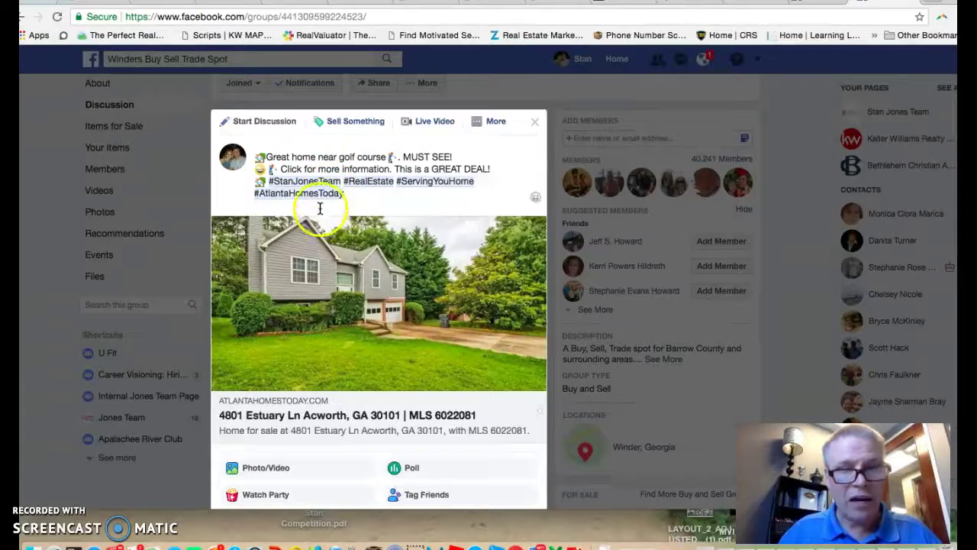
mouse_move(379, 303)
scroll(473, 307, "down", 3)
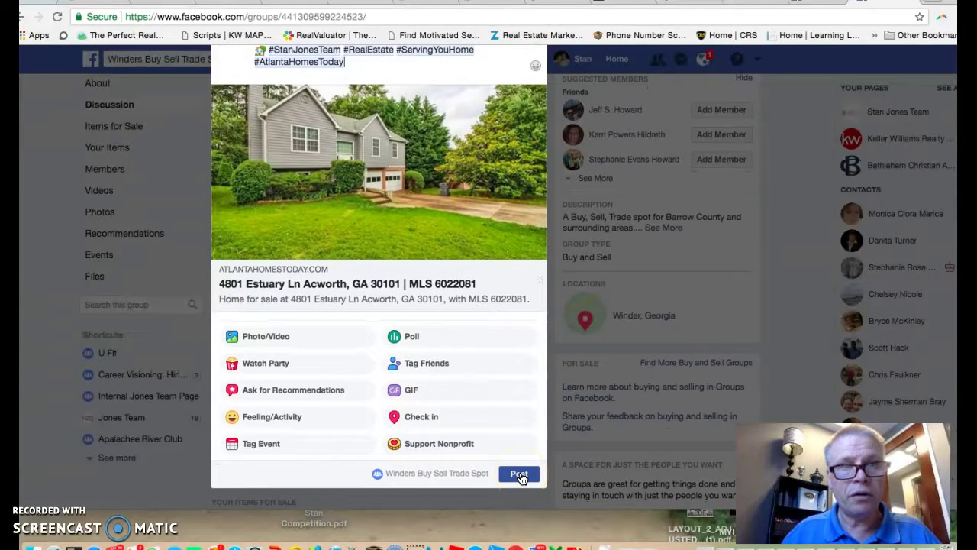
scroll(491, 377, "up", 5)
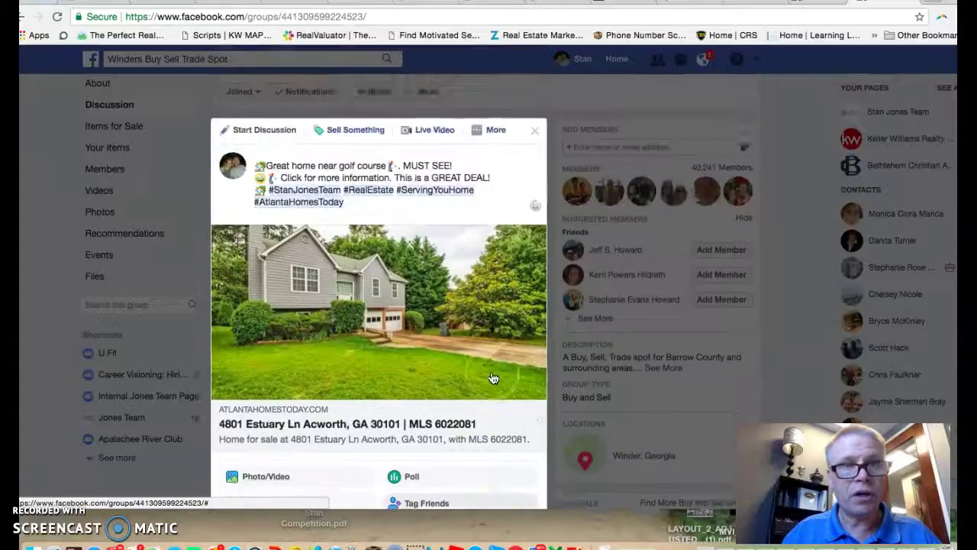
Step: Post the listing to the Winders Buy Sell Trade Spot group and verify its photo links to the listing
scroll(493, 378, "down", 3)
left_click(517, 466)
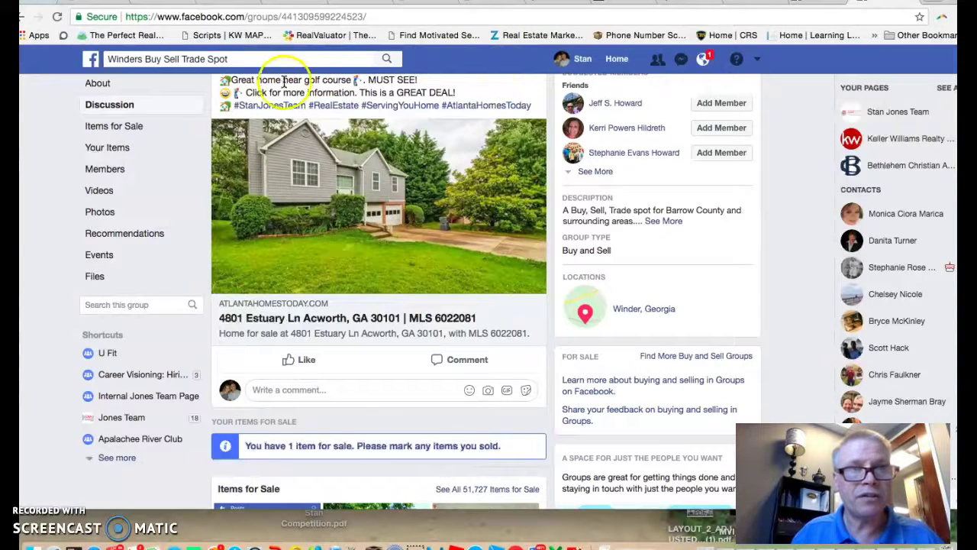
left_click(170, 63)
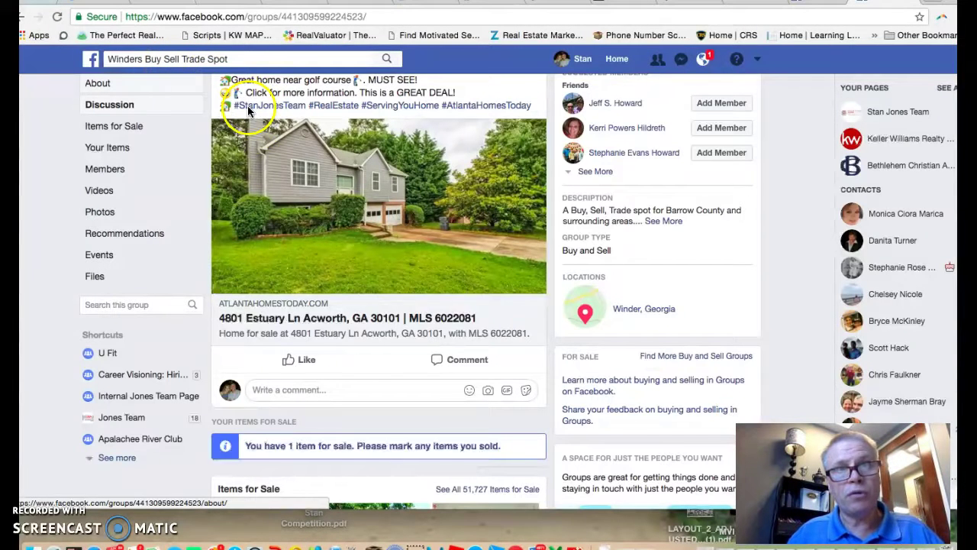
left_click(367, 225)
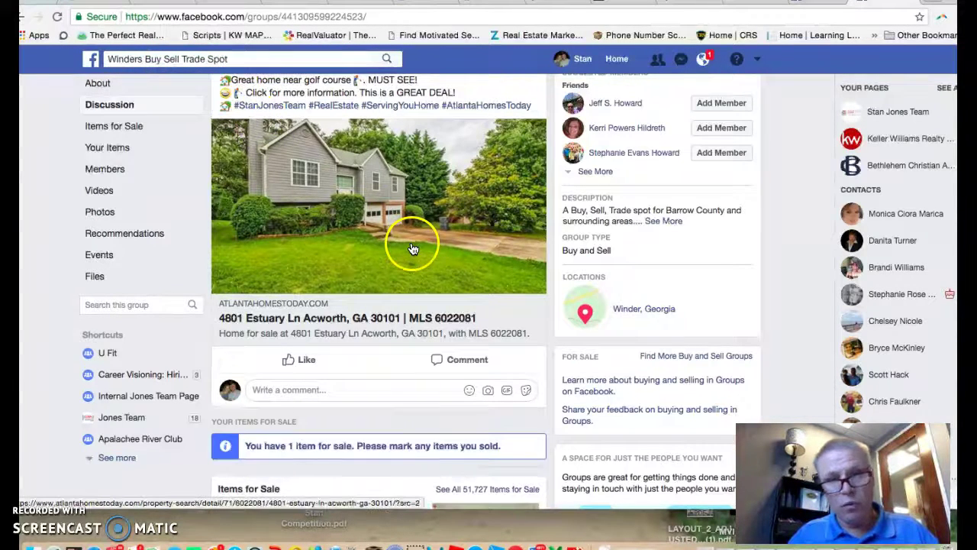